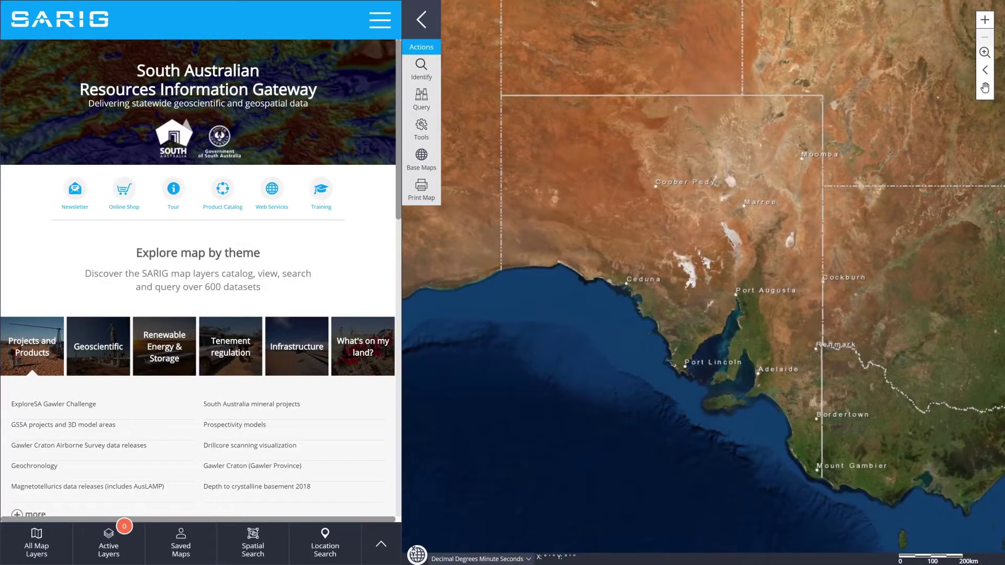
- Go to the Georeference section from the main navigation menu
left_click(380, 20)
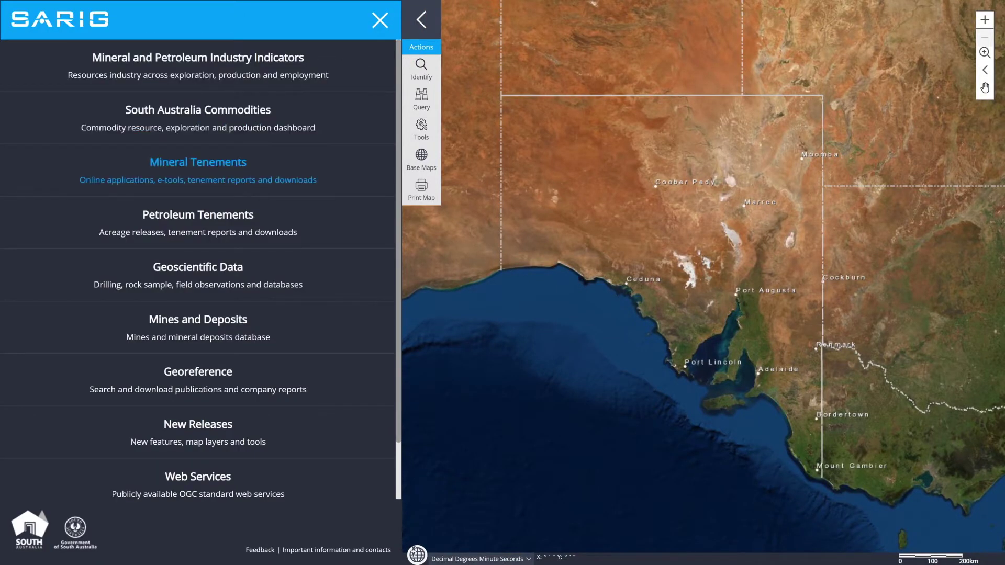
left_click(201, 377)
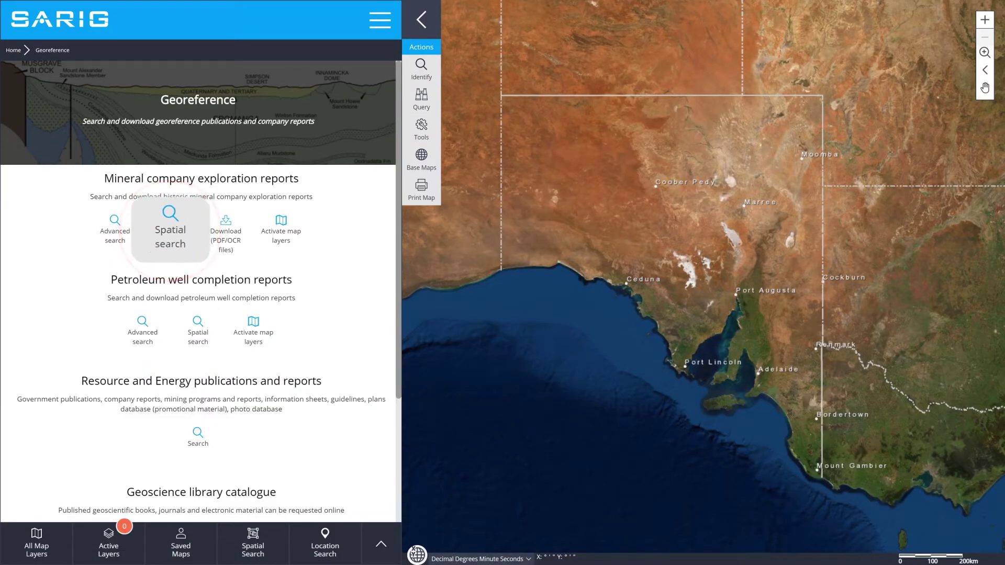
- Search historic mineral company reports within a small drawn map box, then return to Georeference
left_click(171, 231)
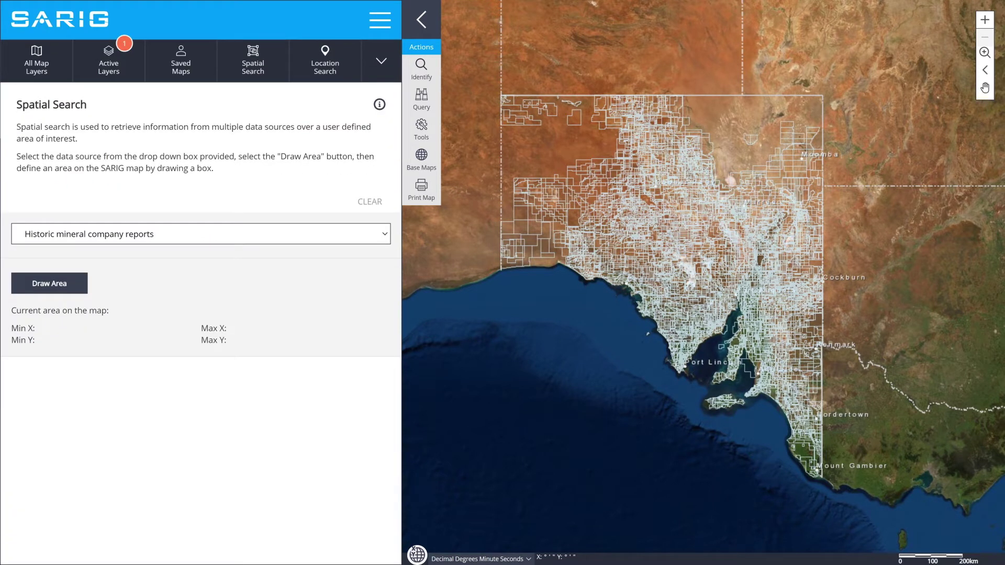
left_click(385, 235)
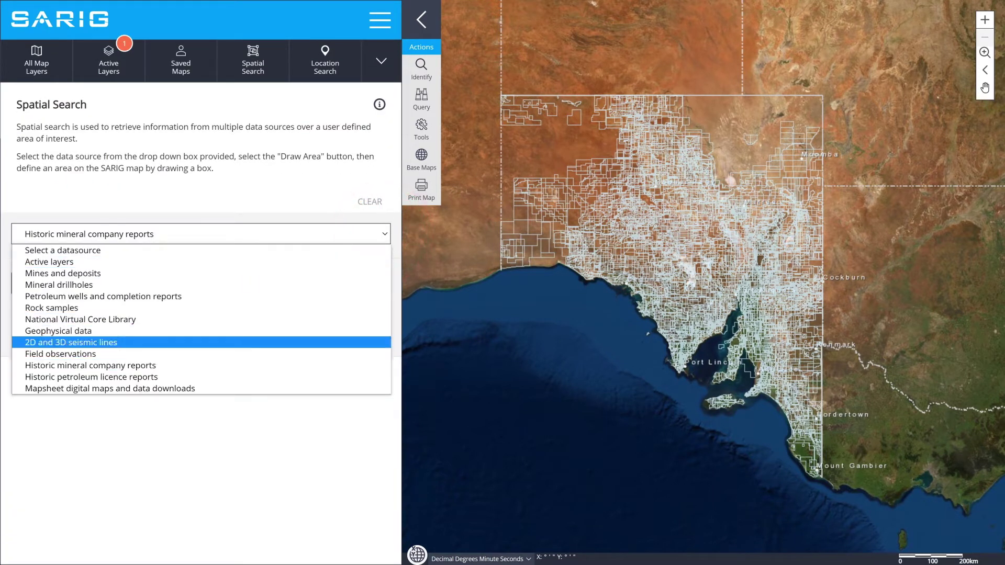
left_click(91, 365)
left_click(49, 283)
left_click_drag(664, 189, 694, 205)
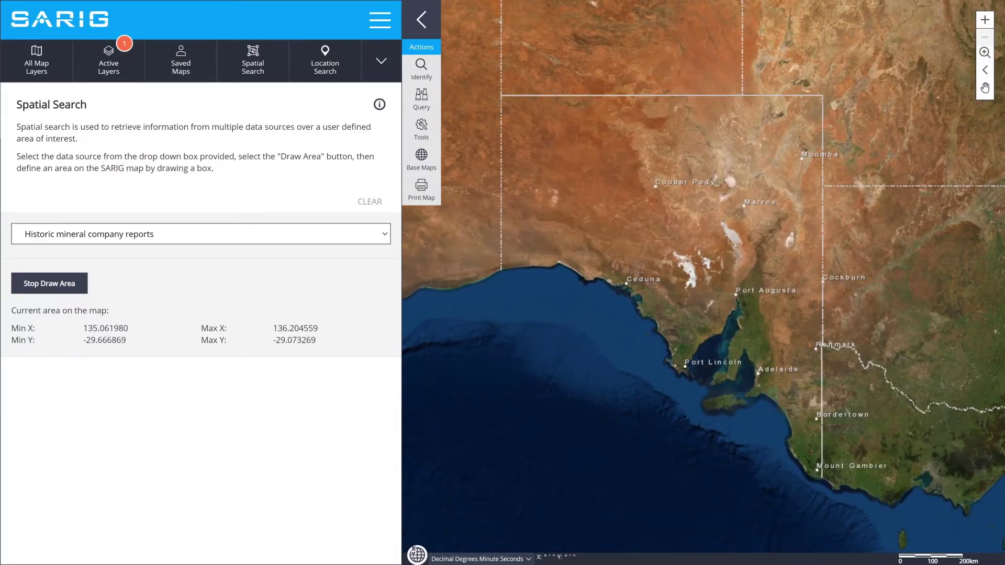
left_click(381, 61)
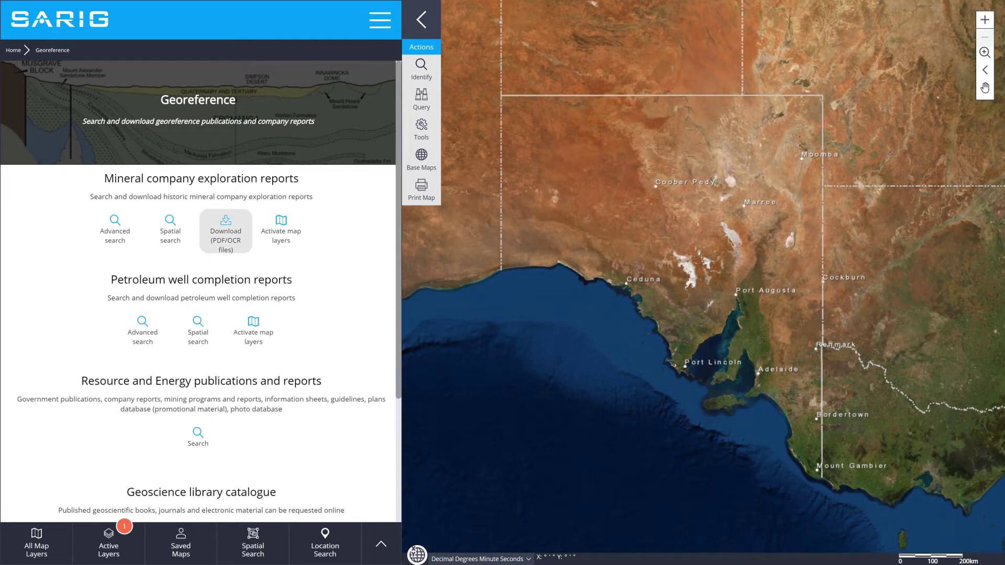
left_click(225, 232)
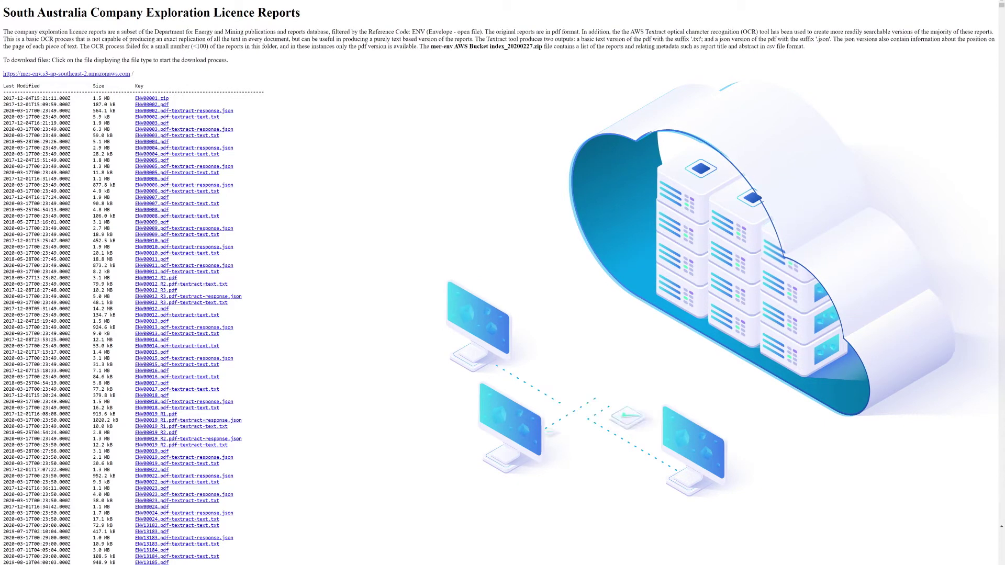
scroll(131, 314, "down", 5)
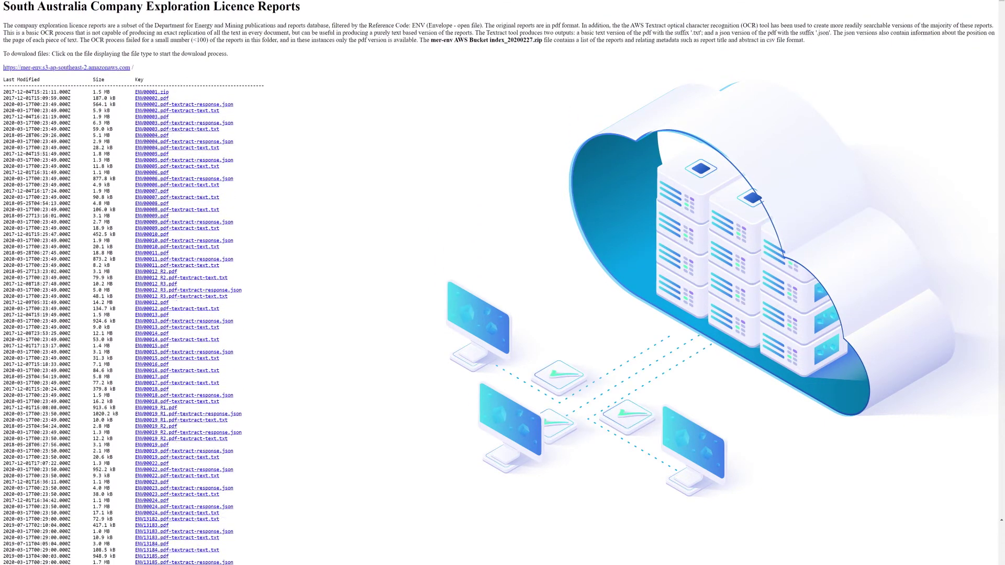
scroll(131, 283, "down", 5)
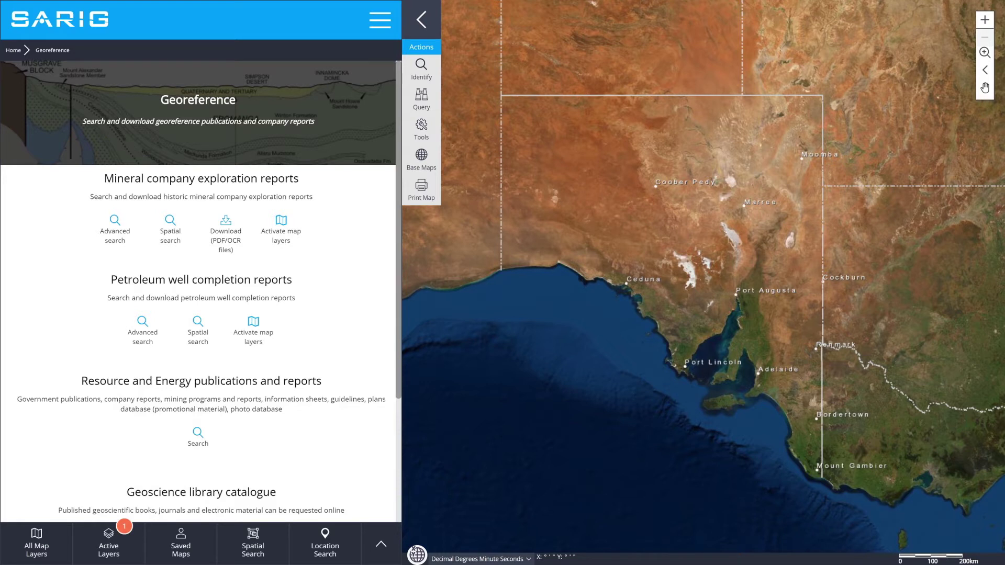
- Identify mineral report areas at a point near Marree and open EL 4356's company report
left_click(281, 231)
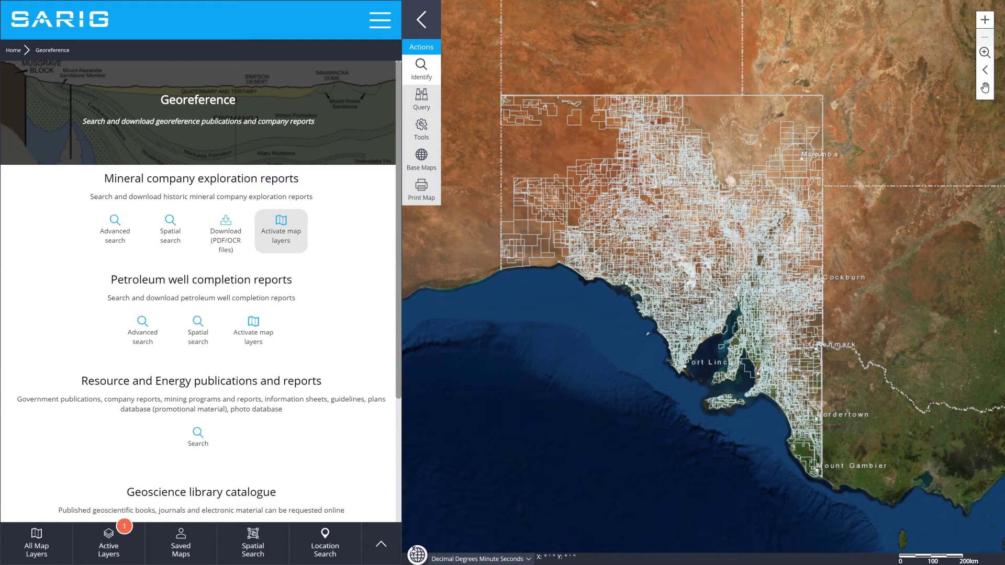
left_click(421, 67)
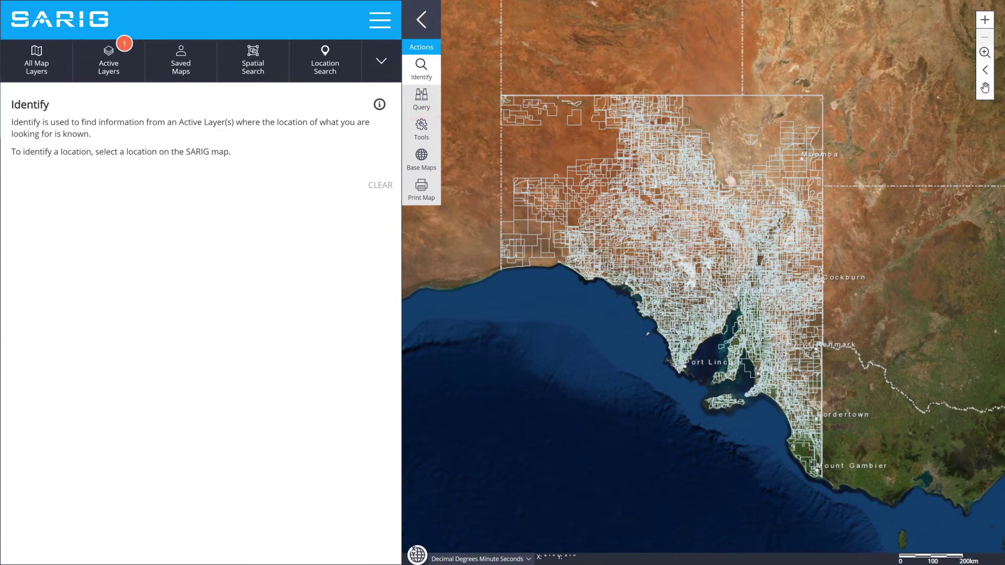
left_click(723, 234)
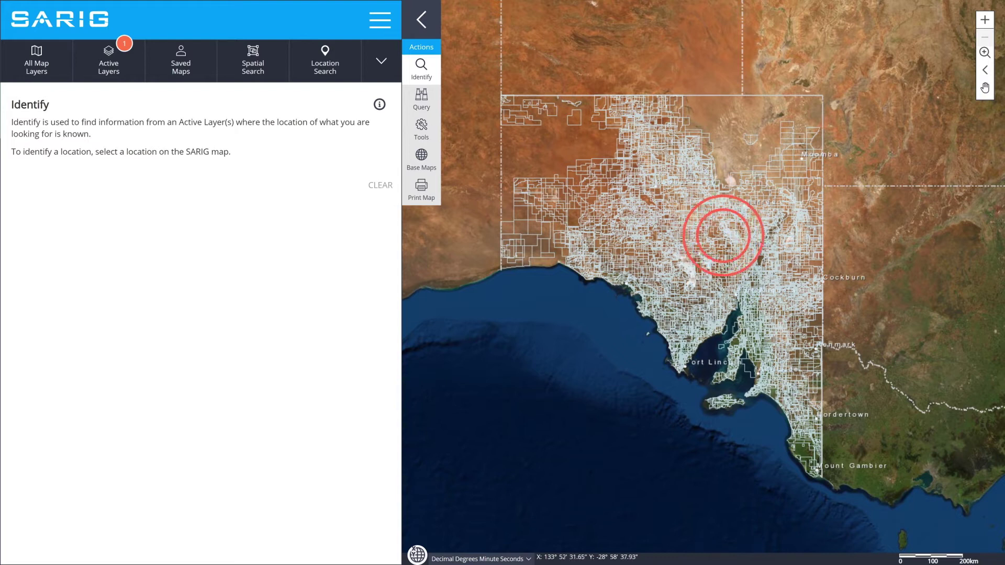
left_click(79, 359)
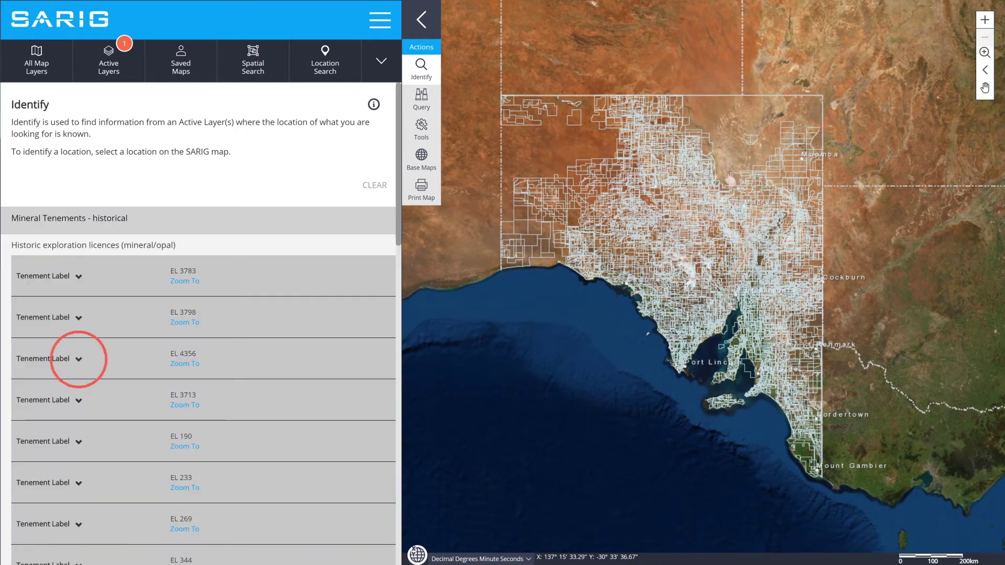
left_click(178, 395)
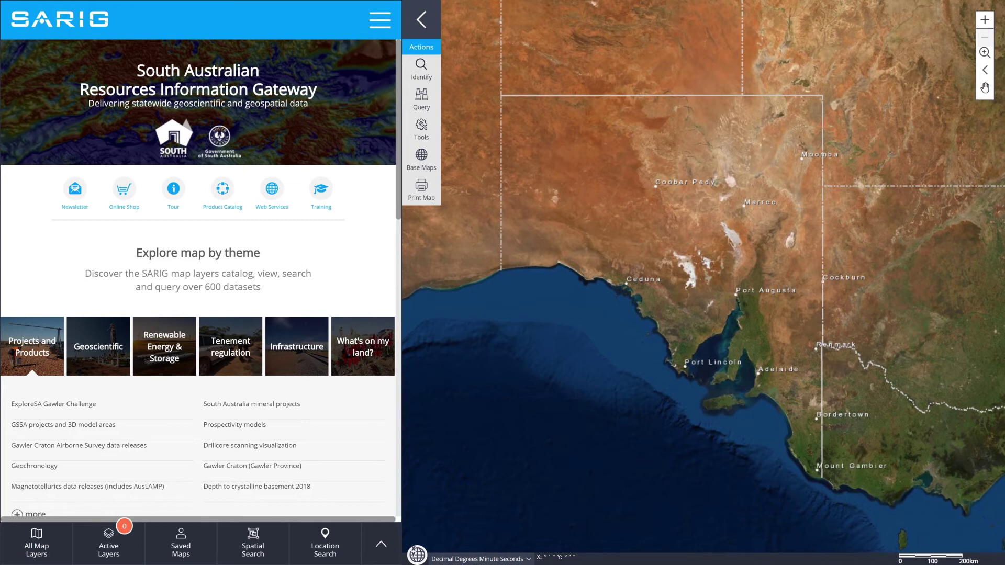
- Show the mapsheet grid and identify sheets 5737, 5736 and SH5310 at a map point
scroll(198, 278, "down", 5)
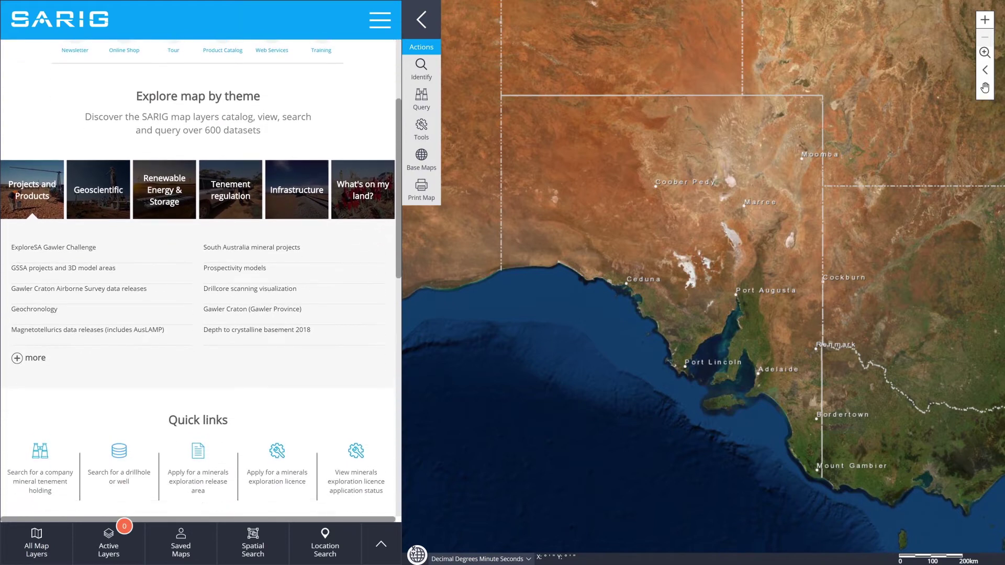
scroll(198, 278, "down", 6)
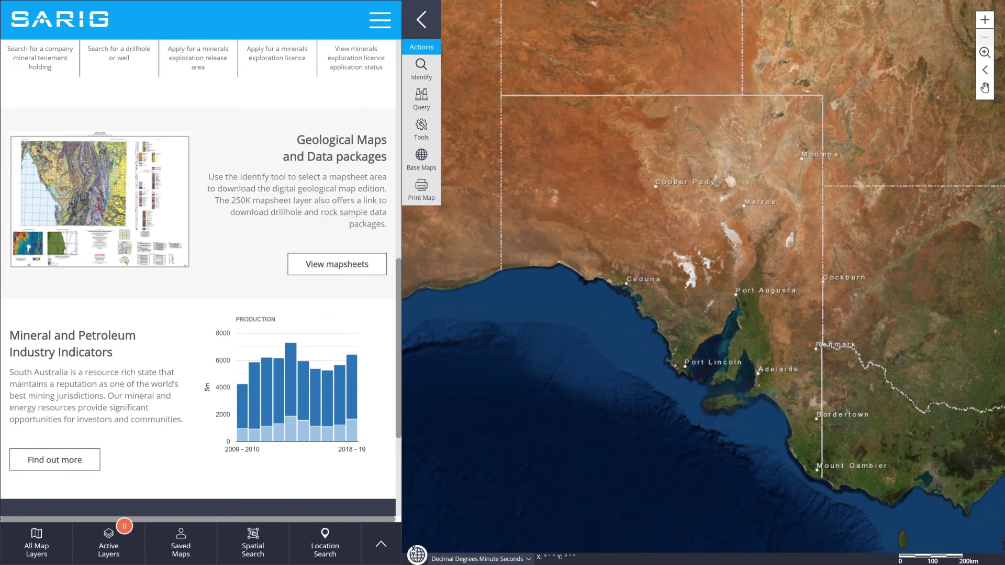
left_click(335, 264)
left_click(650, 219)
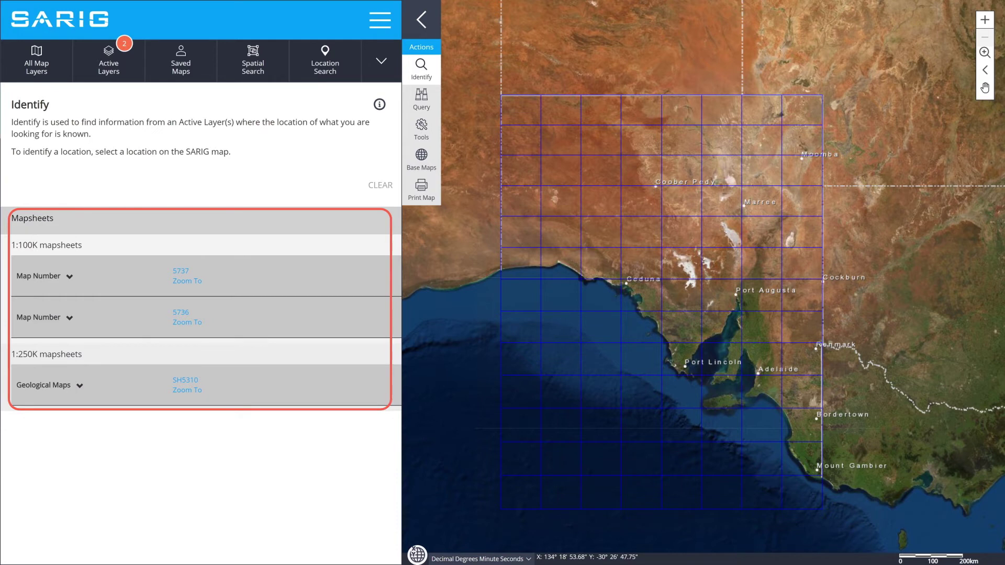
- Open the SH5310 TARCOOLA geological map and its Drillhole and Geochemistry Data Package
left_click(80, 385)
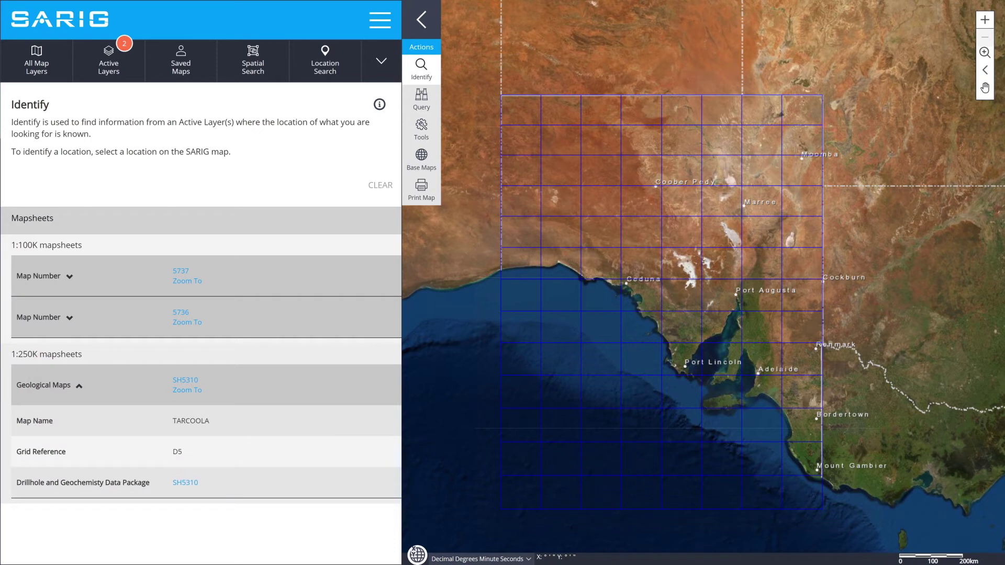
left_click(187, 380)
left_click(187, 483)
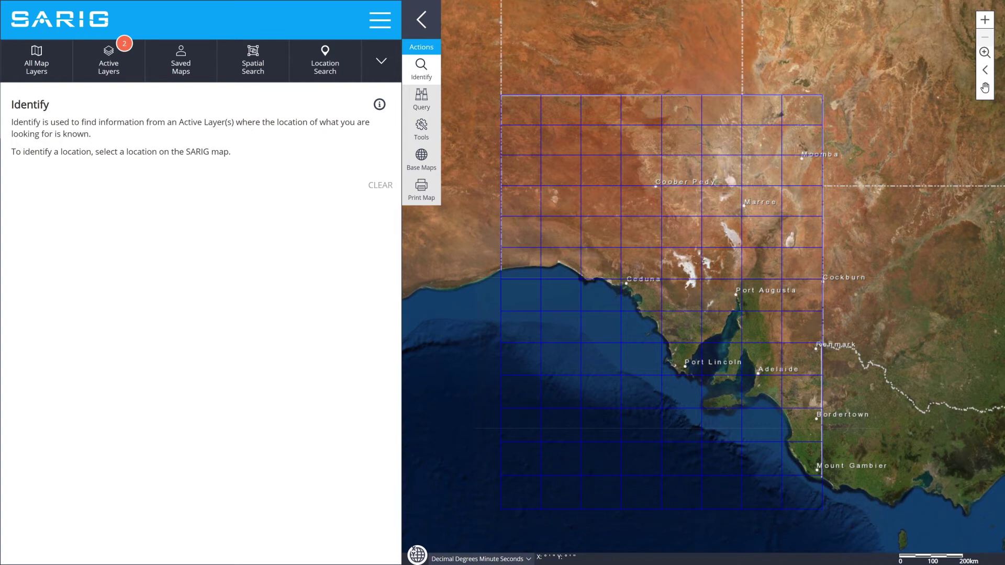
- Run a mineral drillholes spatial search over a box drawn north-west of Andamooka
left_click(252, 60)
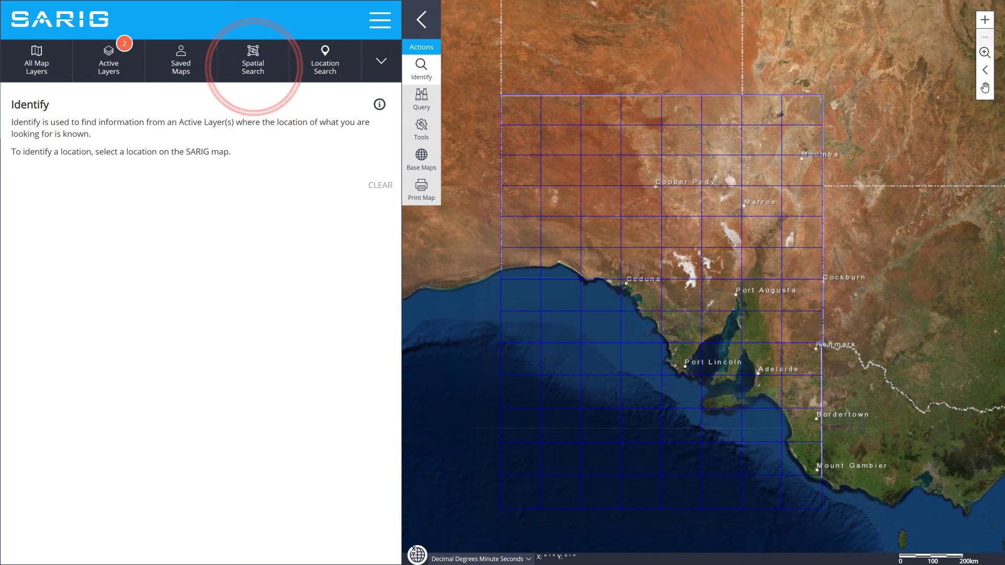
left_click(385, 235)
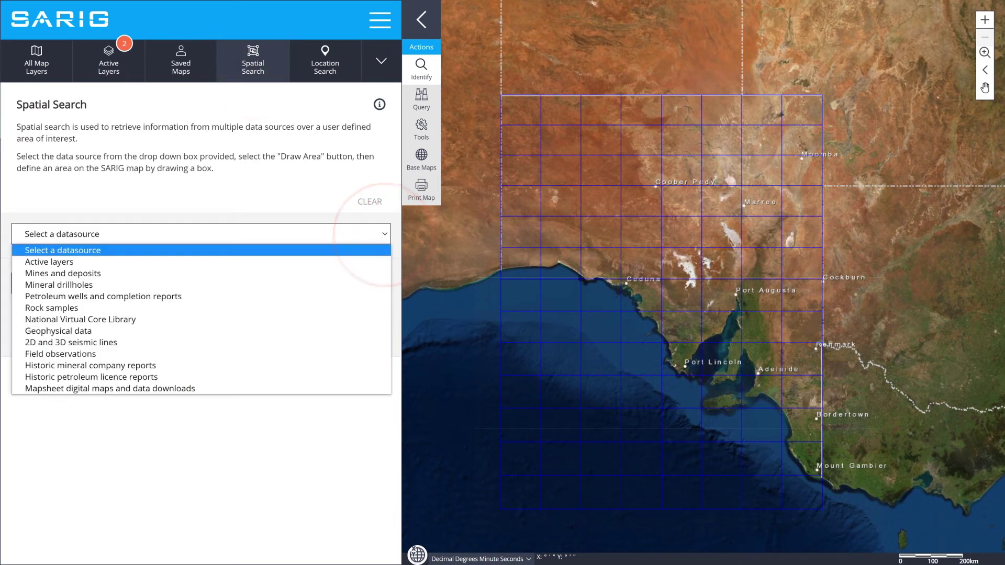
left_click(59, 285)
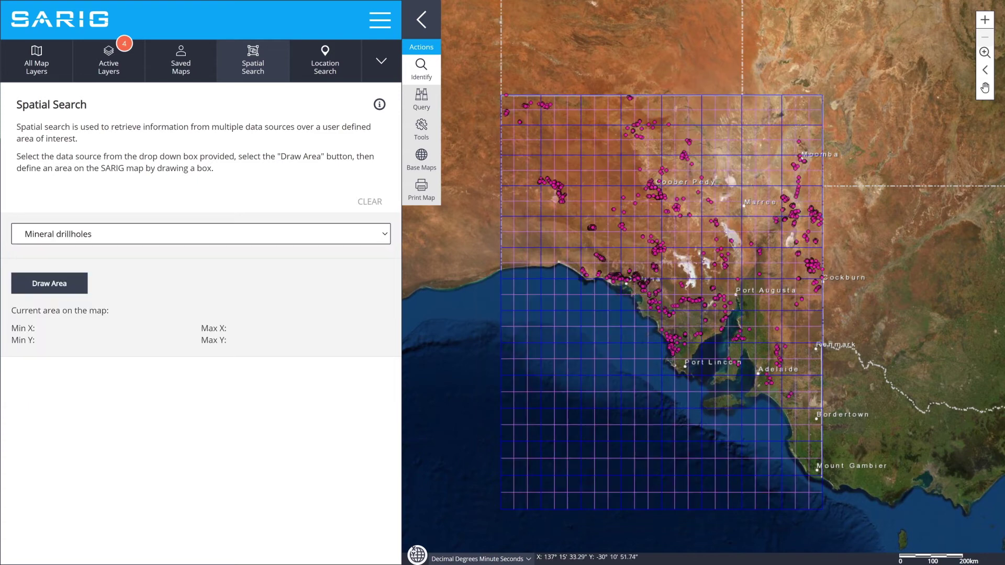
scroll(723, 226, "up", 4)
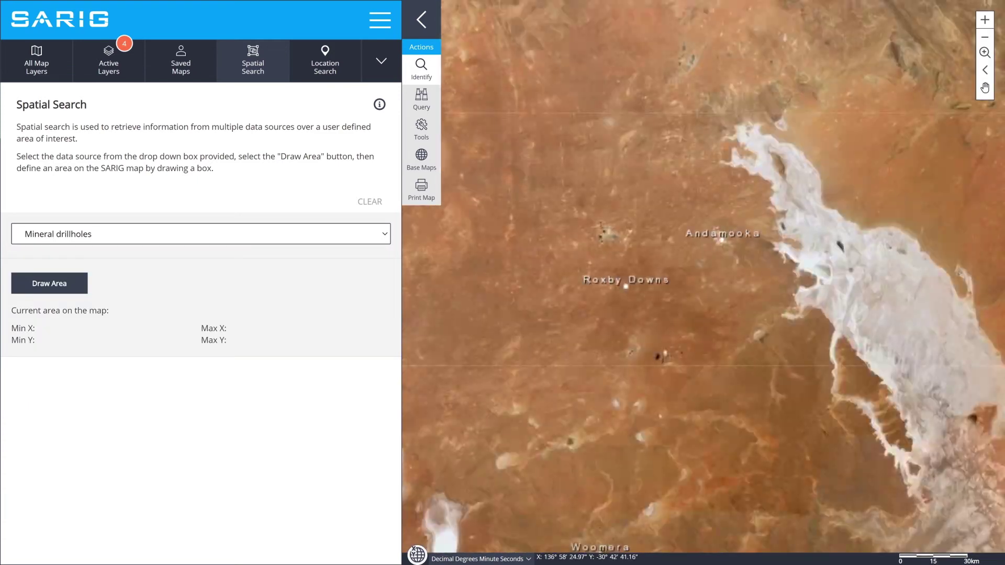
scroll(722, 227, "up", 3)
left_click(49, 283)
mouse_move(549, 119)
left_mouse_down()
mouse_move(685, 215)
mouse_move(736, 229)
left_mouse_up()
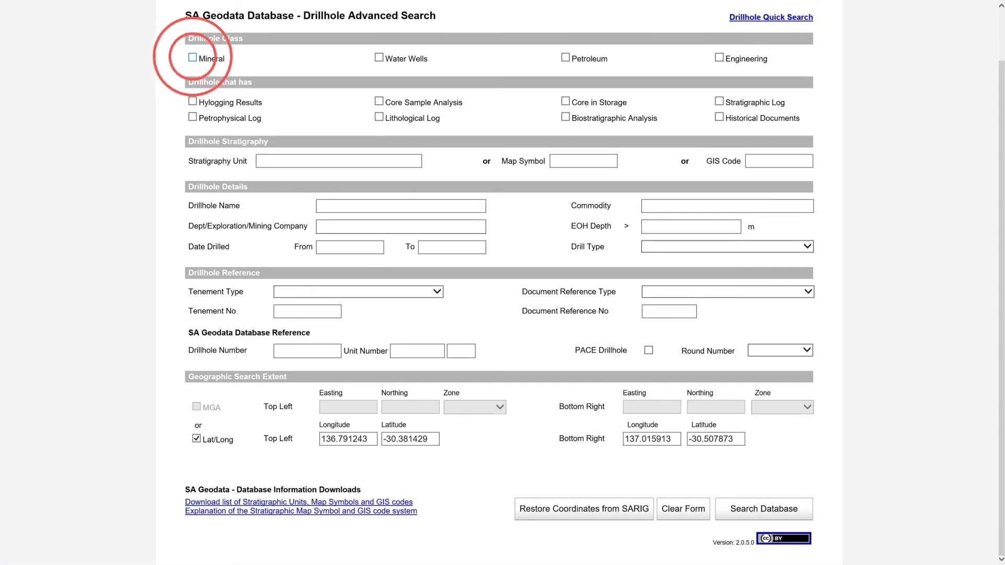
- Search the database for mineral drillholes with core in storage in that area
left_click(193, 58)
left_click(565, 101)
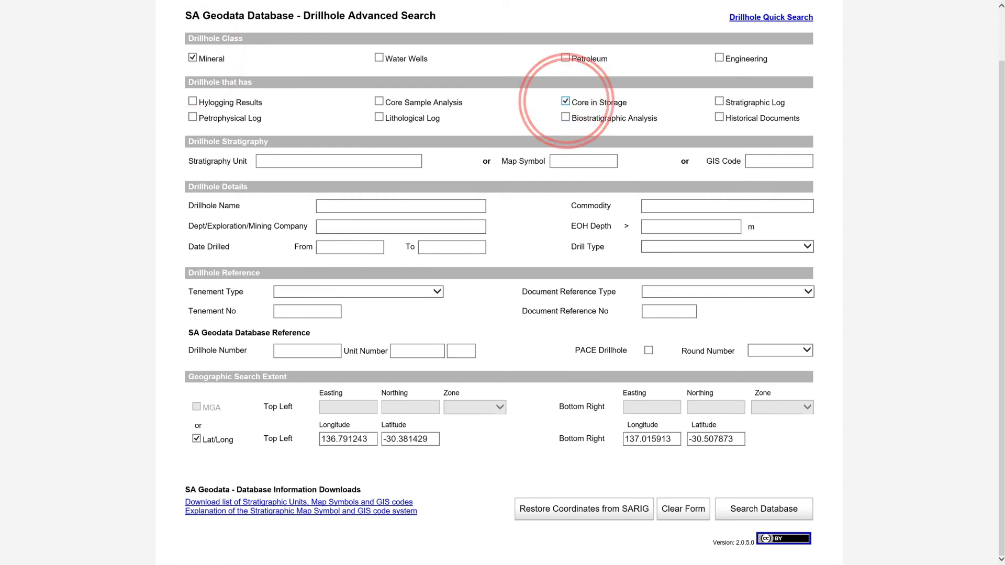
left_click(764, 509)
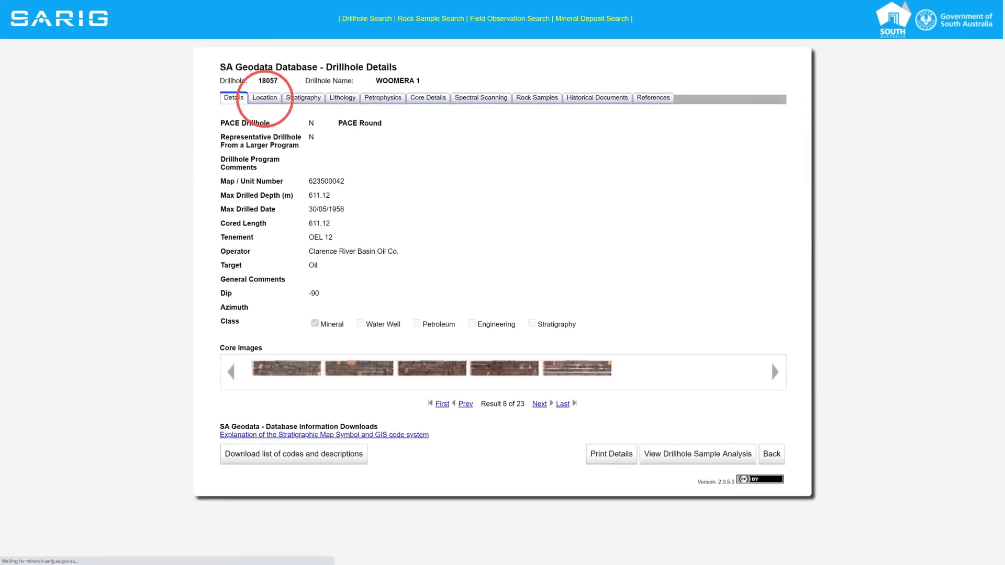
- View WOOMERA 1's Stratigraphy, Lithology, Core Details, Spectral Scanning, Rock Samples and References tabs
left_click(301, 98)
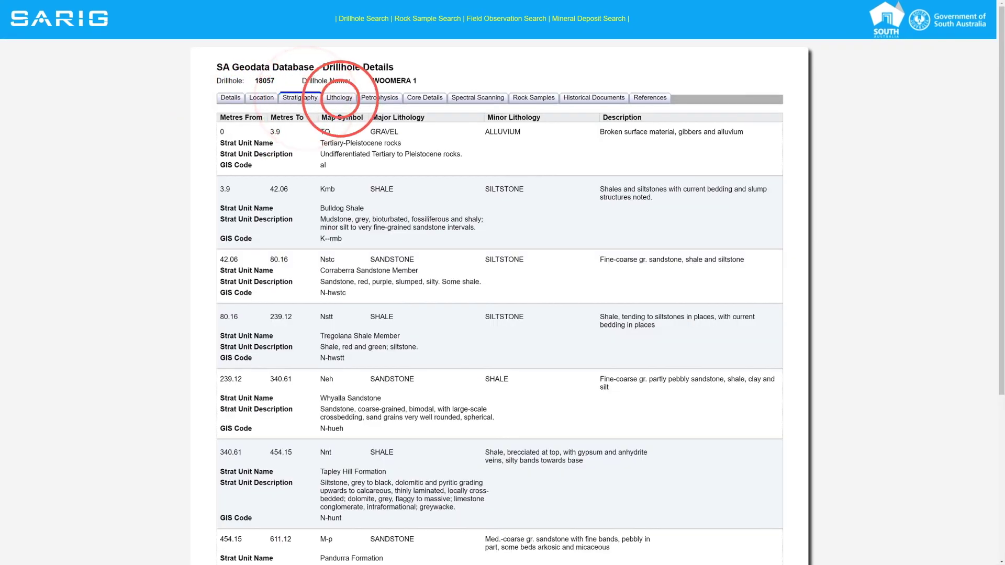
left_click(339, 98)
left_click(425, 98)
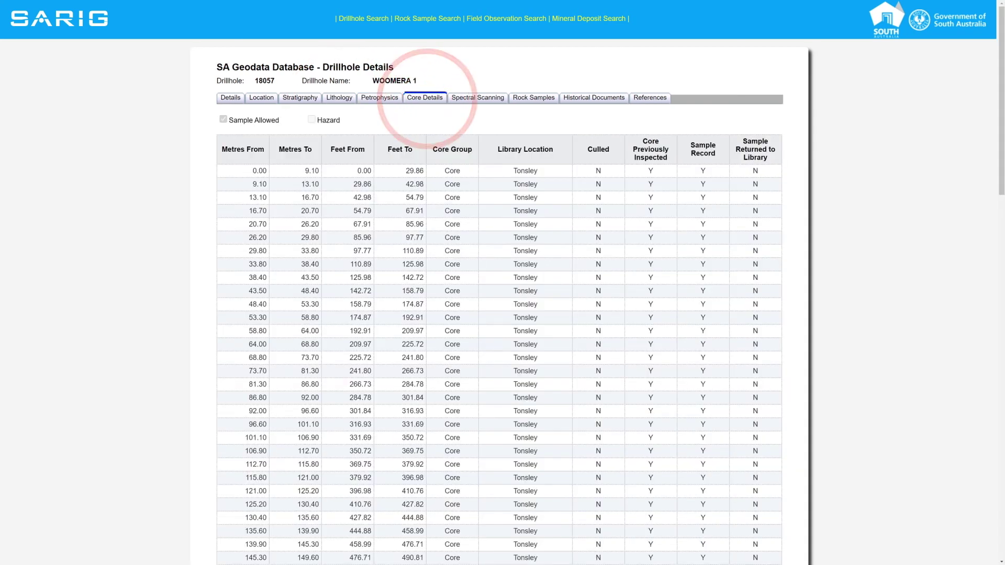
left_click(477, 98)
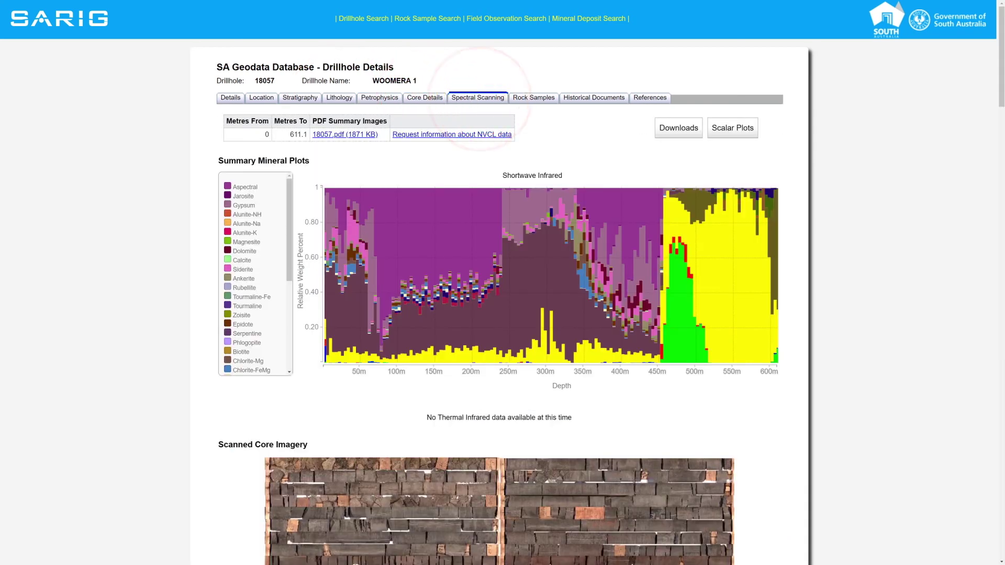
left_click(534, 97)
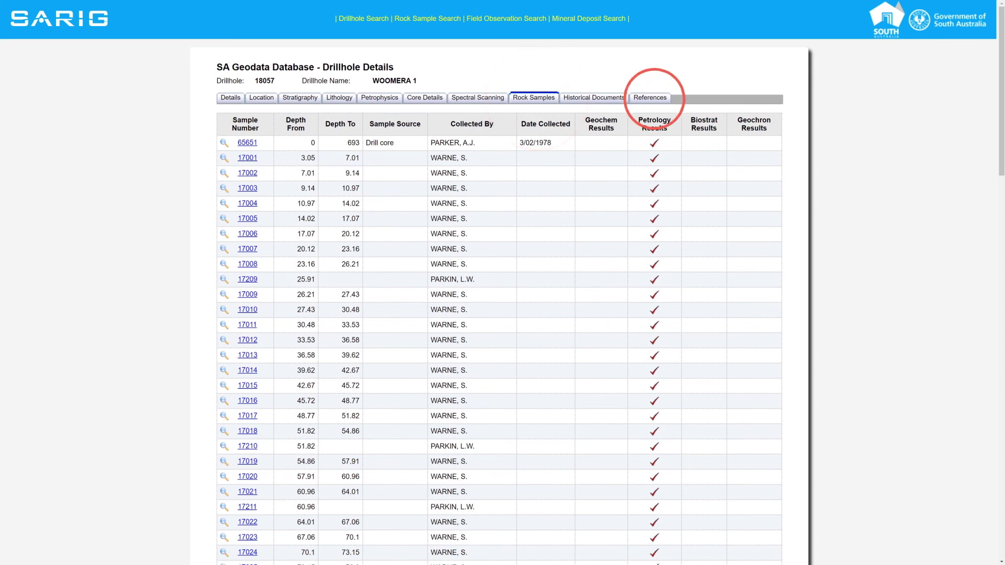
left_click(650, 98)
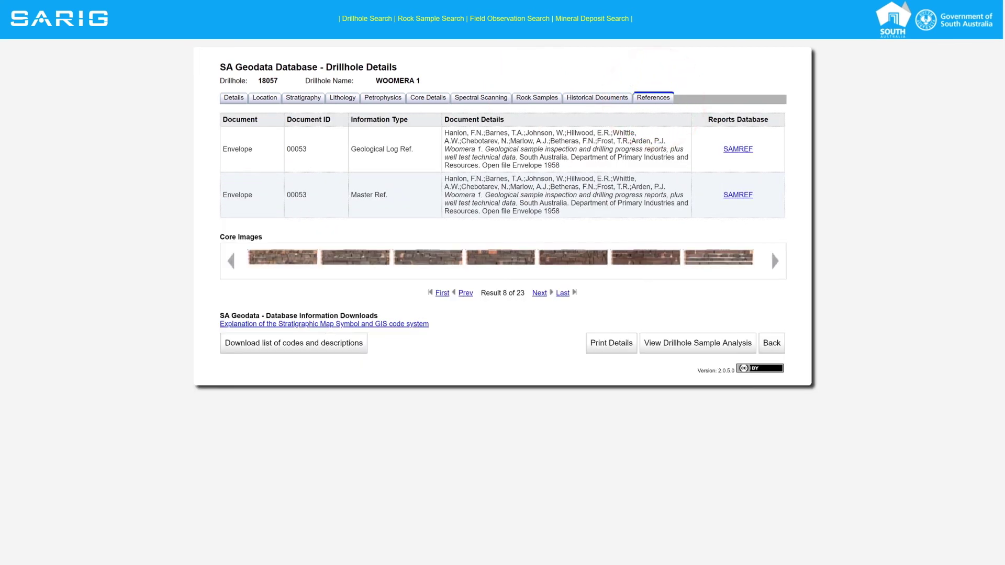